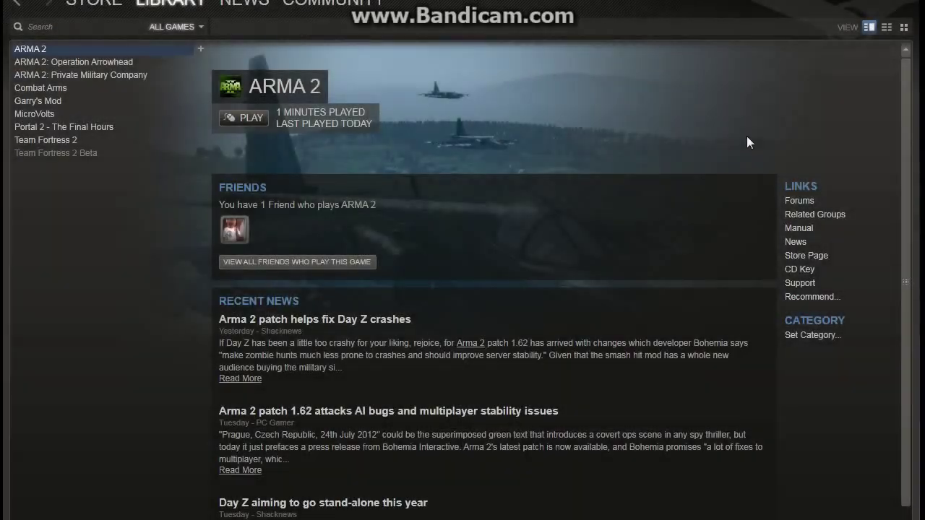
- Delete all existing text from ARMA 2's Steam launch options and save the empty field
left_click(887, 3)
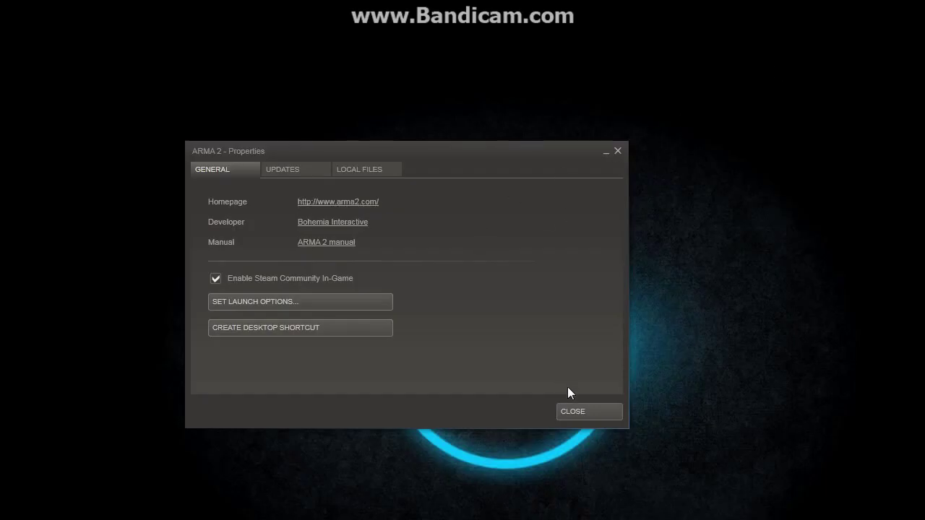
left_click(585, 413)
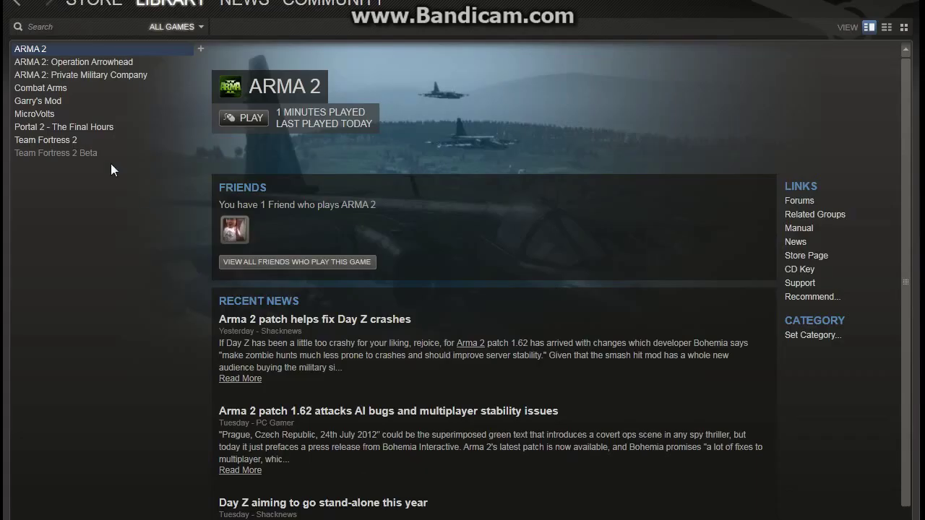
right_click(65, 47)
left_click(108, 294)
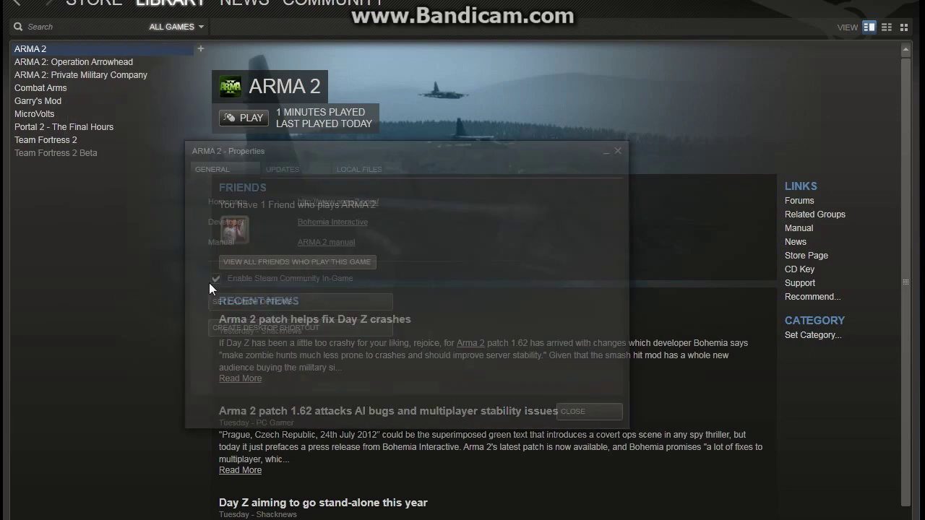
left_click(297, 302)
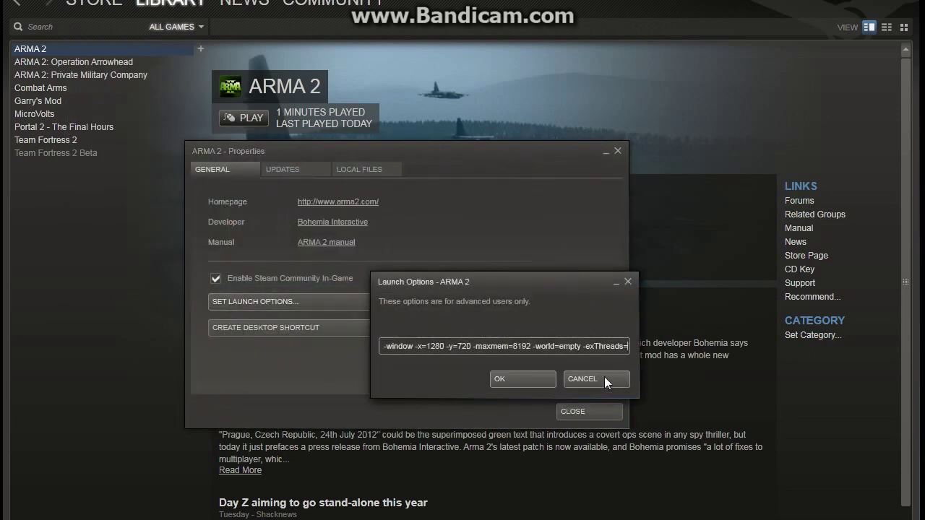
left_click(614, 346)
left_click_drag(615, 345, 322, 330)
key("BackSpace")
left_click(502, 379)
left_click(596, 414)
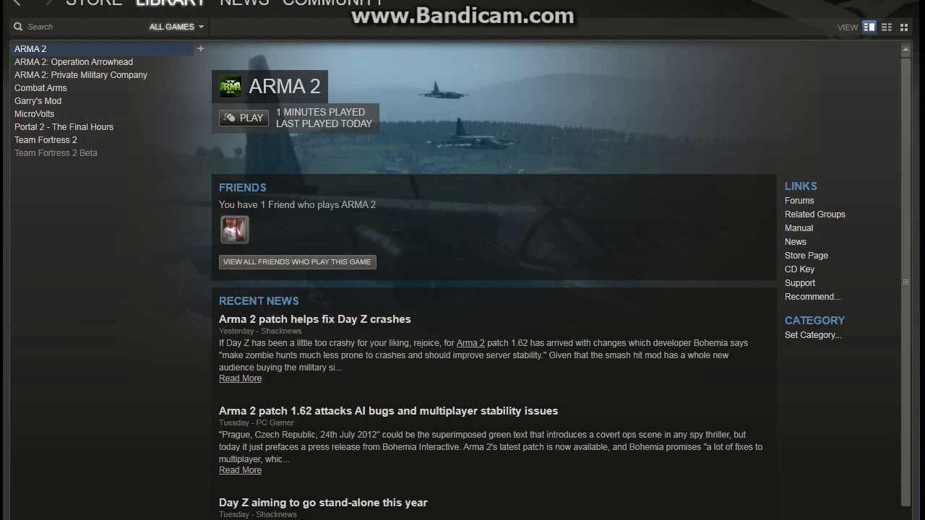
- Close the Steam window with Alt+F4 so the desktop and its Steam shortcut show
key("alt+F4")
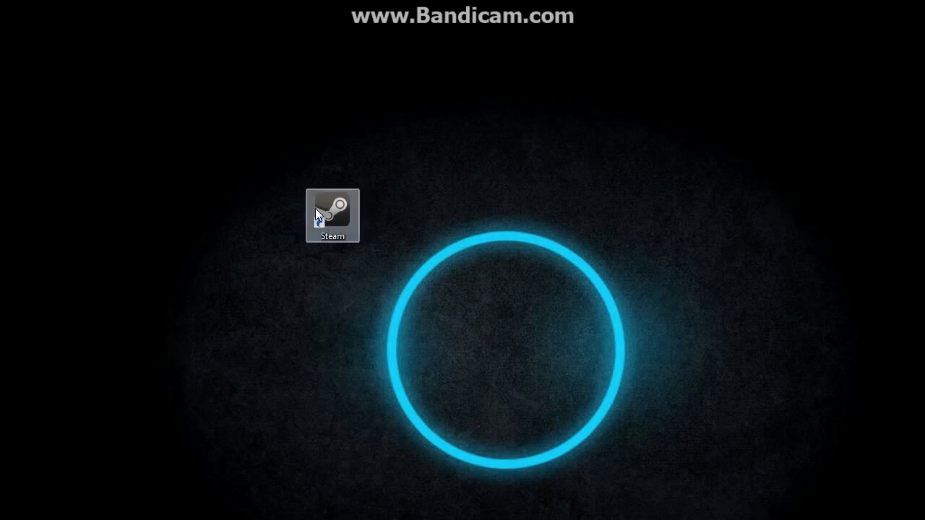
- Turn on Run as administrator in the Steam shortcut's advanced properties and apply it
right_click(327, 207)
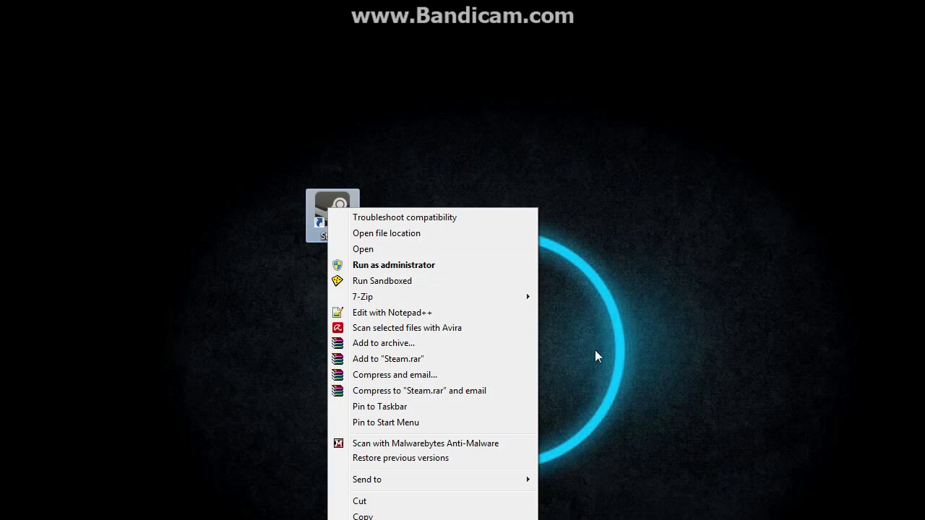
key("r")
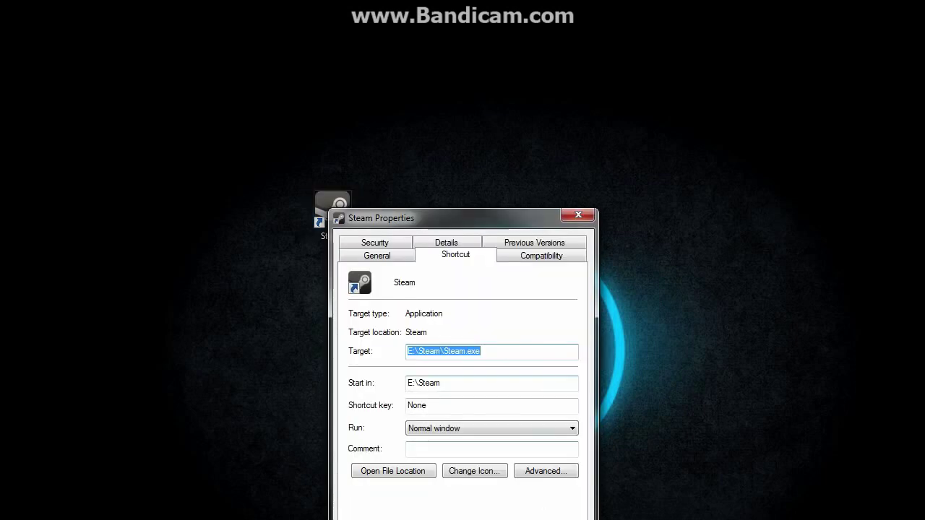
left_click_drag(484, 209, 492, 142)
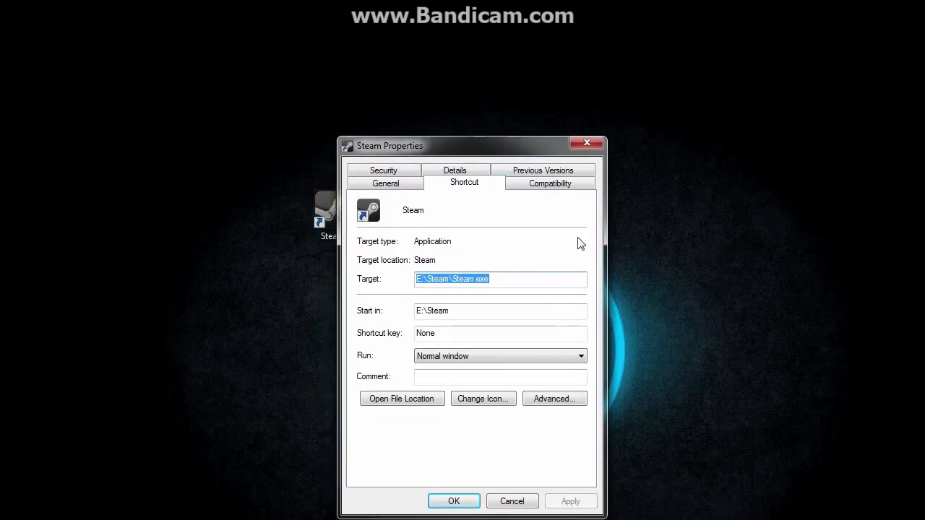
left_click(538, 402)
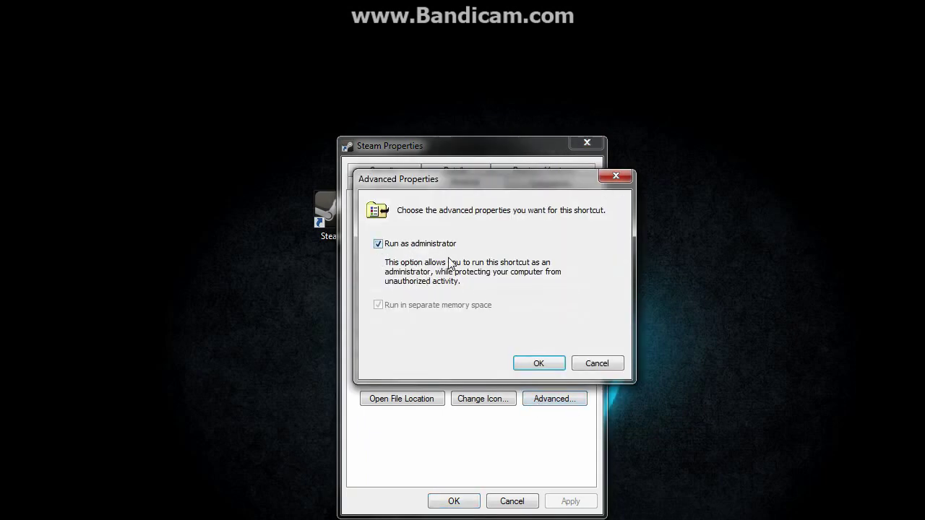
left_click(526, 363)
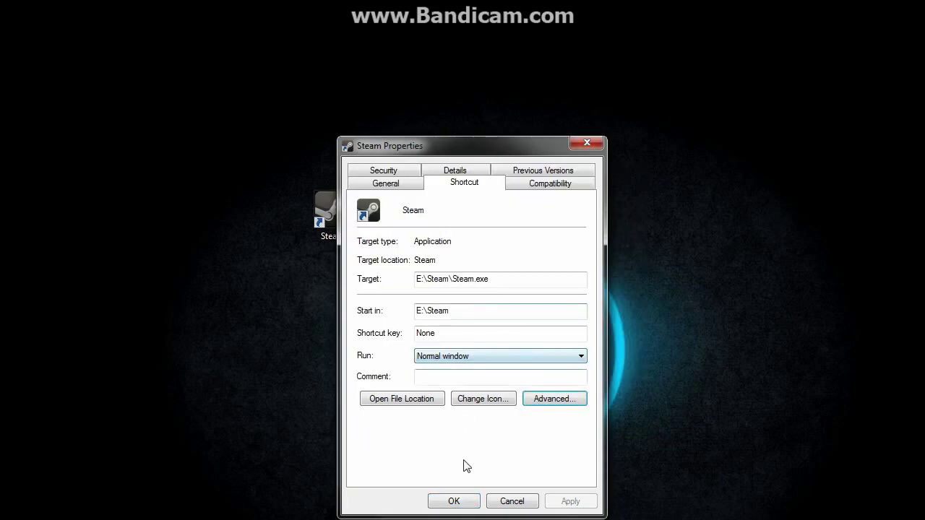
left_click(464, 501)
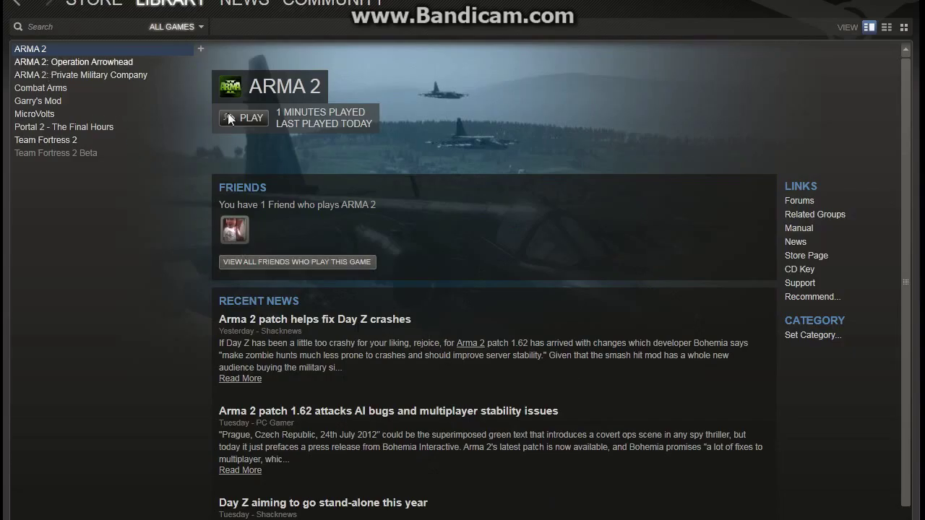
- Enter '-nosplash -noPause -window -x=1280 -y=720' as ARMA 2's launch options
right_click(44, 50)
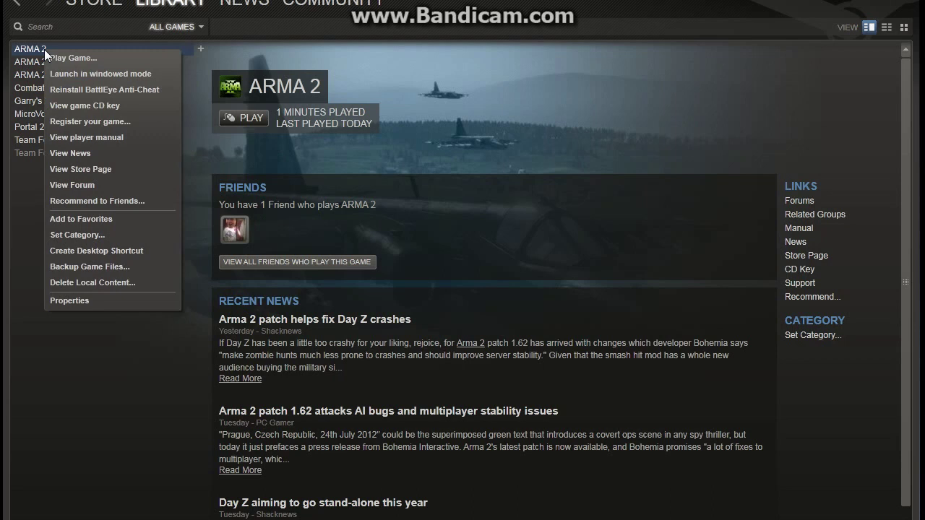
left_click(96, 303)
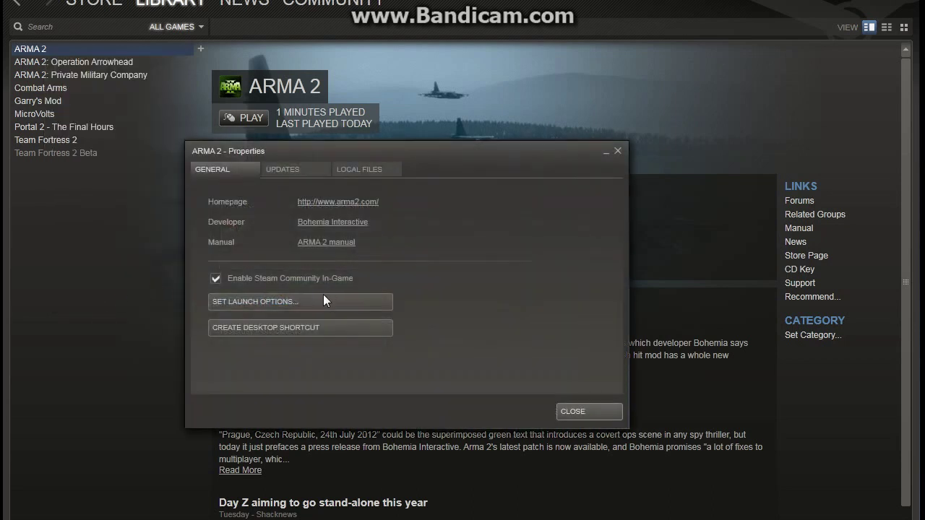
left_click(283, 301)
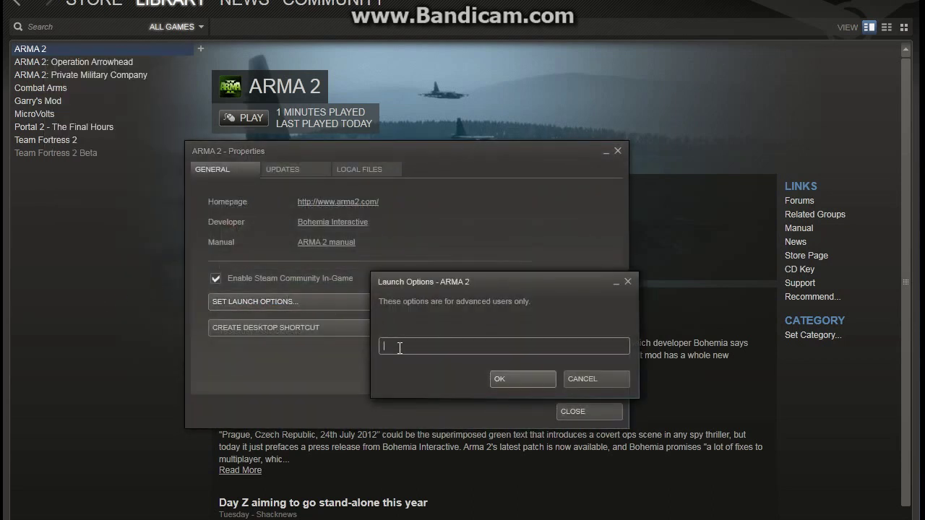
type("-nosplash")
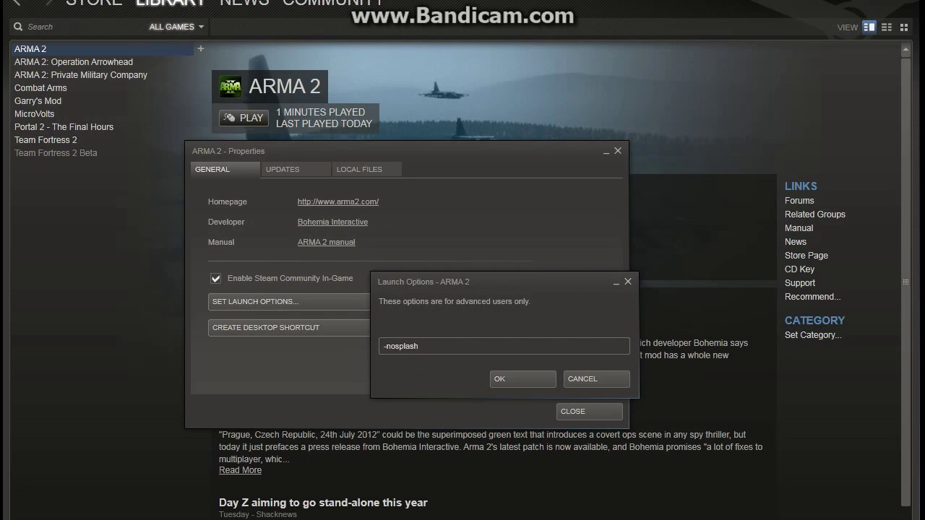
left_click(519, 366)
type("-noPause -window -x=1280 -y=720")
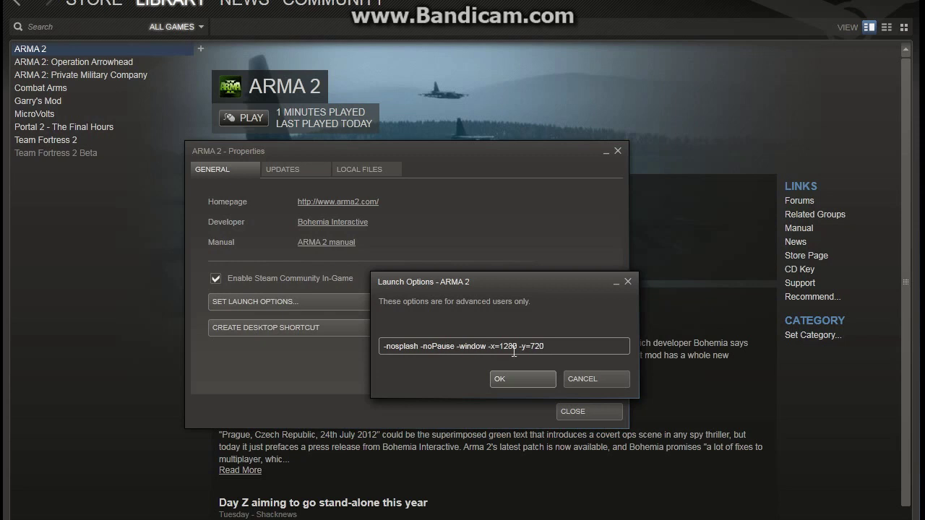
- Copy the whole launch options line, then save it and close ARMA 2's Properties
left_click_drag(543, 347, 375, 349)
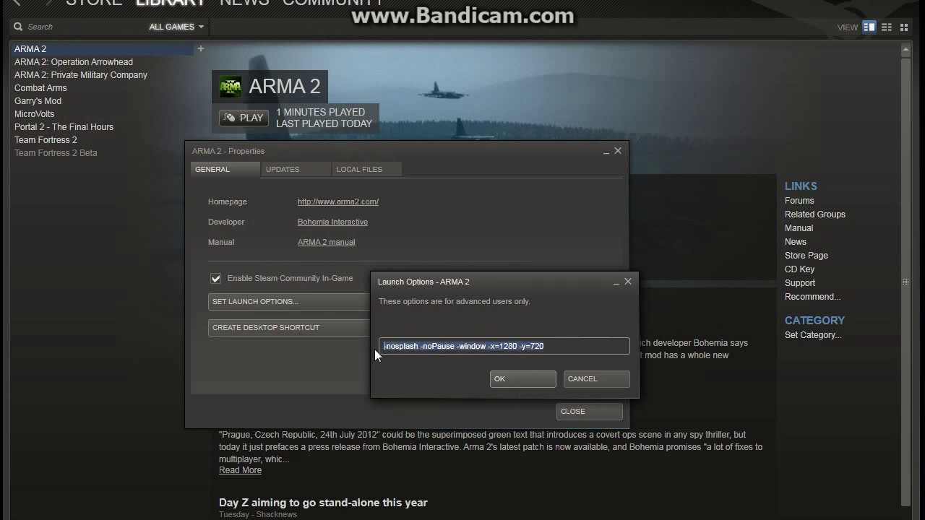
right_click(498, 352)
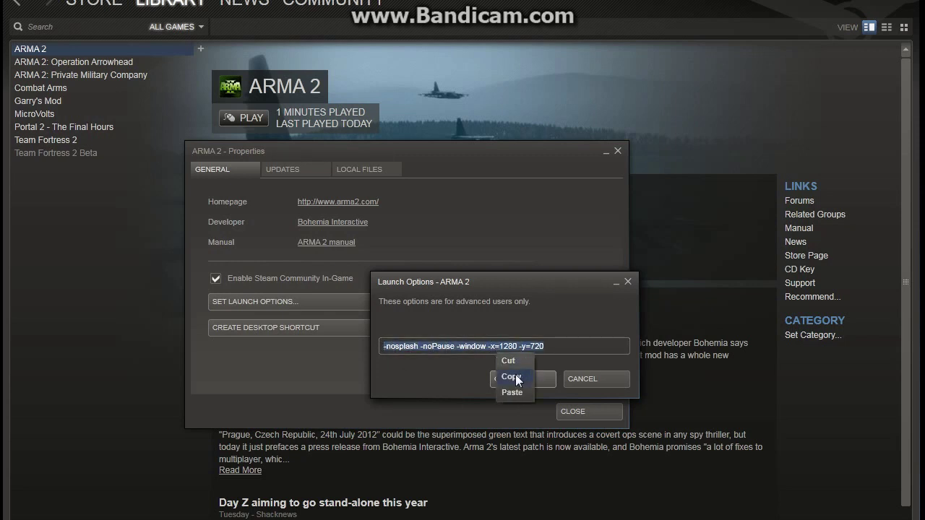
left_click(515, 375)
left_click(507, 377)
left_click(588, 411)
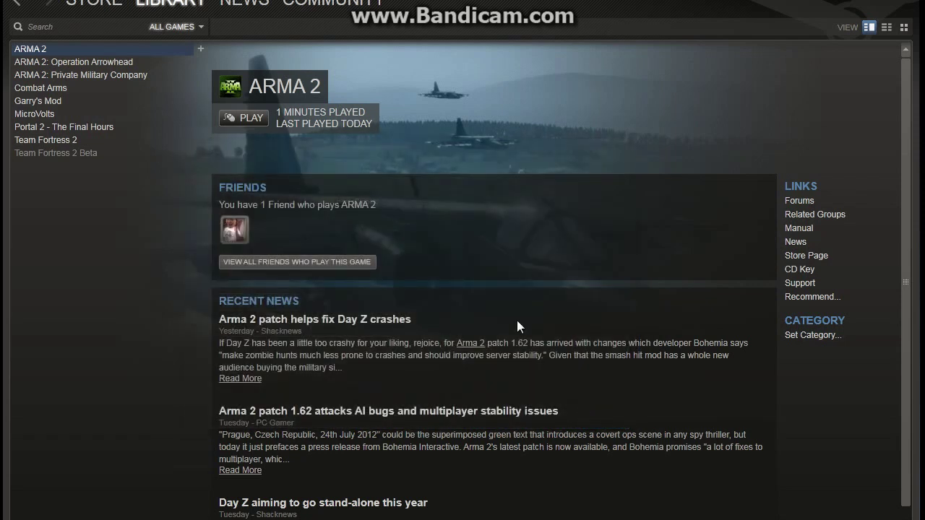
- Launch ARMA 2 in normal play mode to its main menu, then exit the game
double_click(56, 53)
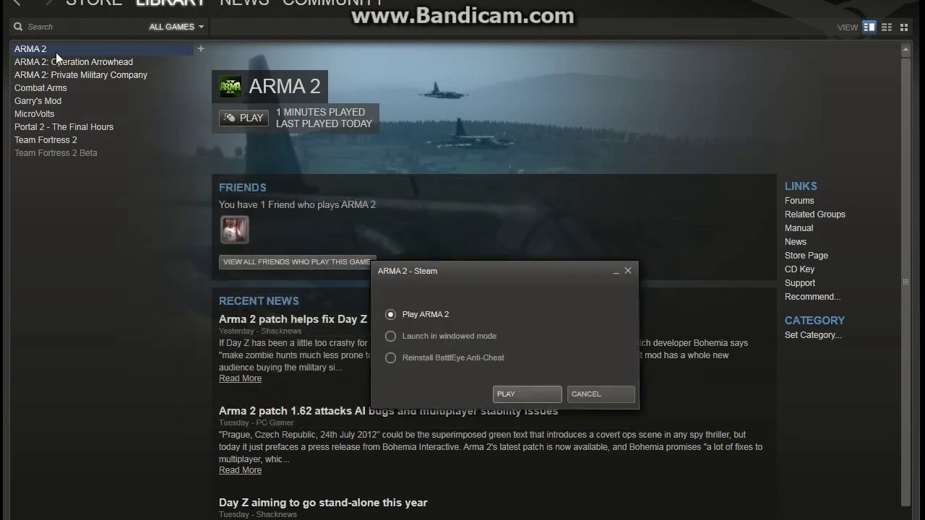
left_click(525, 396)
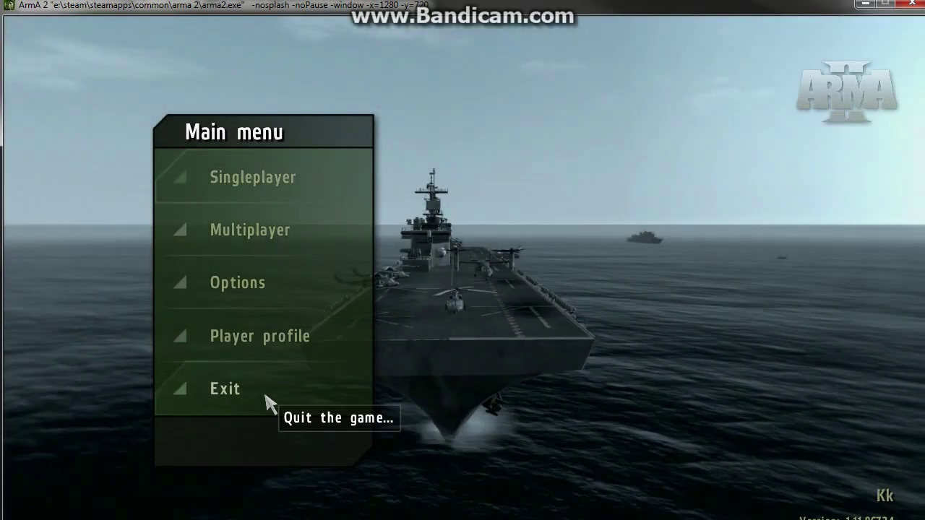
left_click(265, 394)
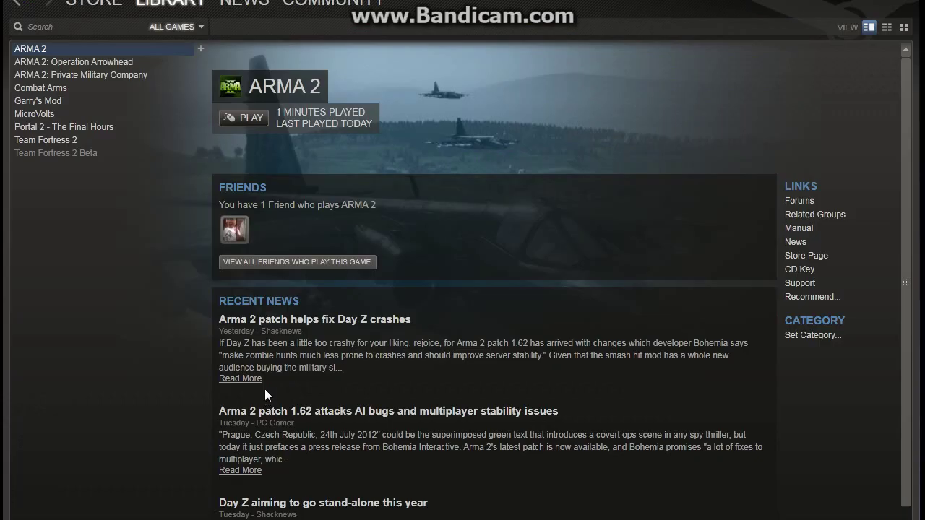
- Paste '-nosplash -noPause -window -x=1280 -y=720' into Operation Arrowhead's launch options and save them
right_click(78, 61)
left_click(119, 344)
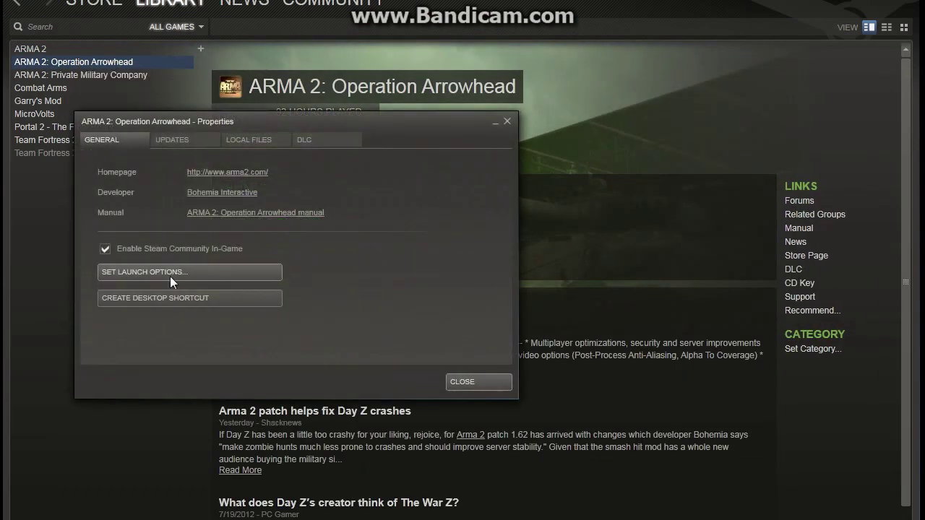
left_click(170, 274)
type("-nos")
key("BackSpace")
key("BackSpace")
key("BackSpace")
key("BackSpace")
right_click(478, 348)
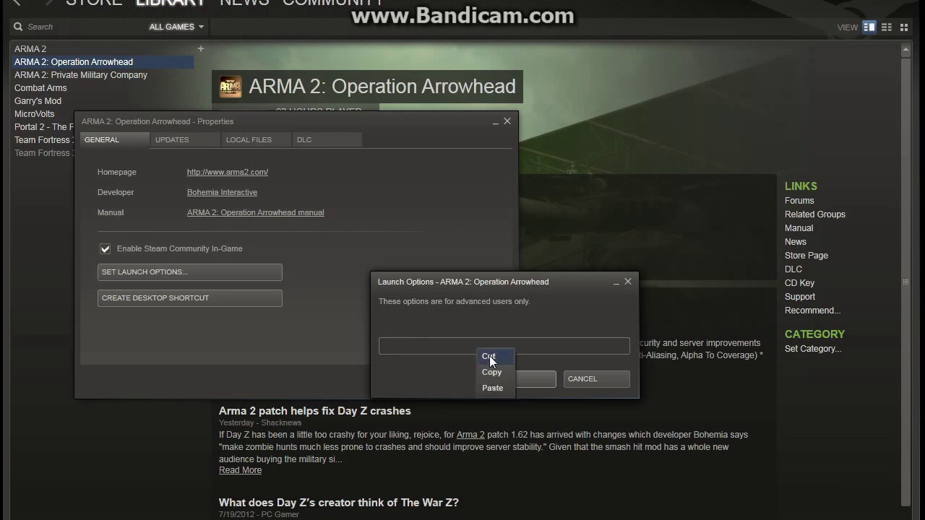
left_click(504, 391)
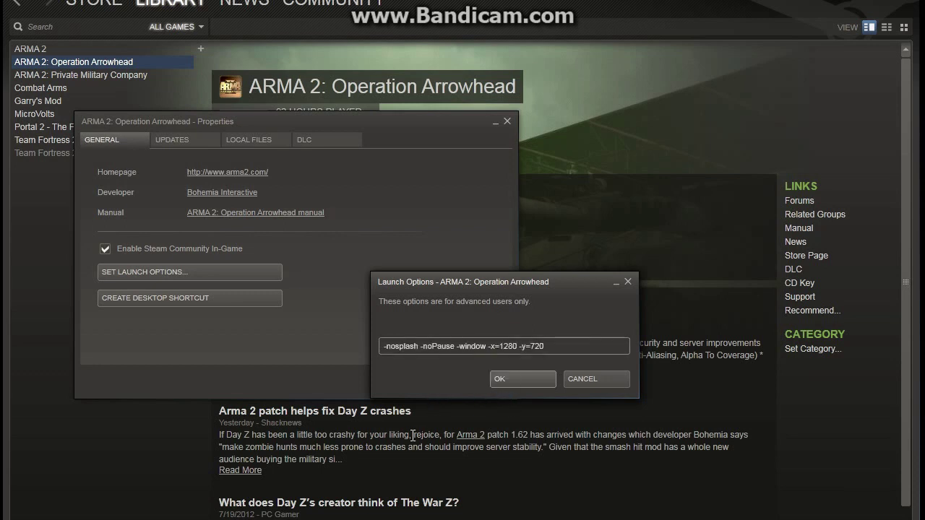
left_click(510, 383)
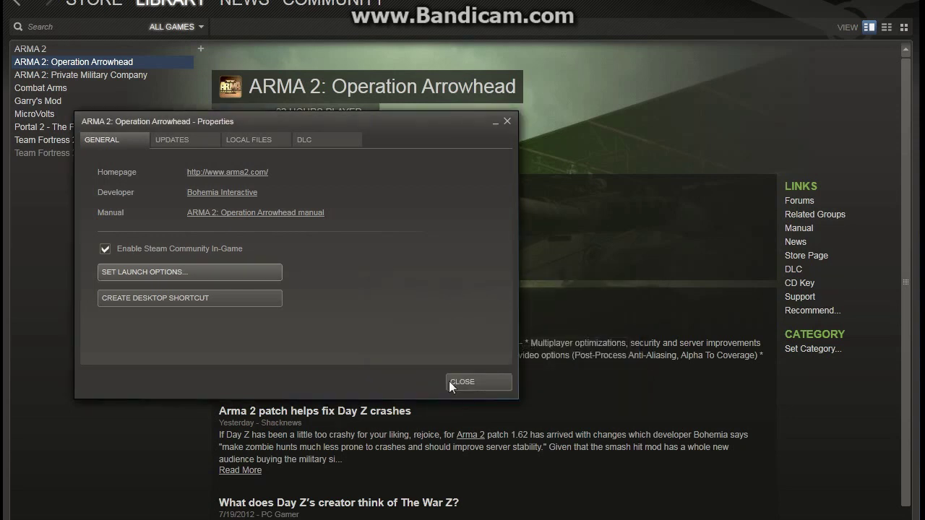
left_click(473, 381)
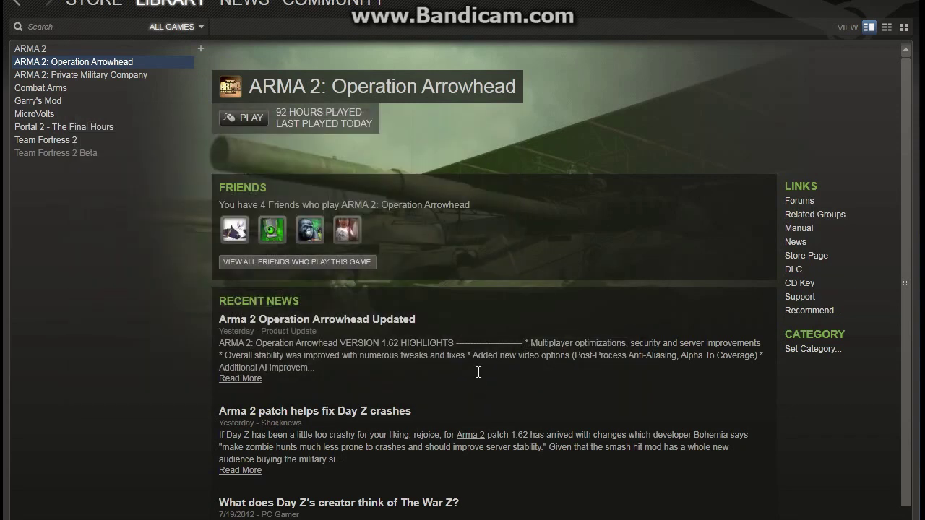
double_click(95, 61)
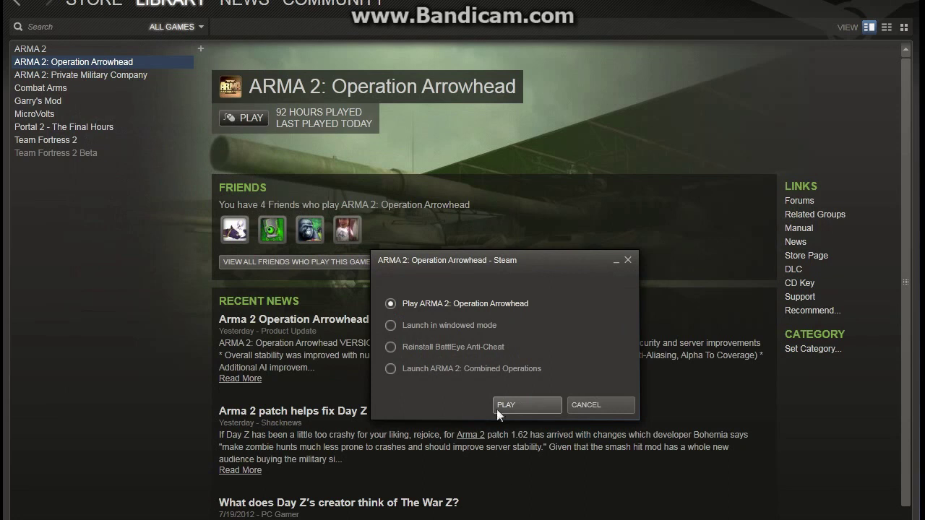
- Start the game using the Launch ARMA 2: Combined Operations option
left_click(488, 368)
left_click(458, 303)
left_click(453, 369)
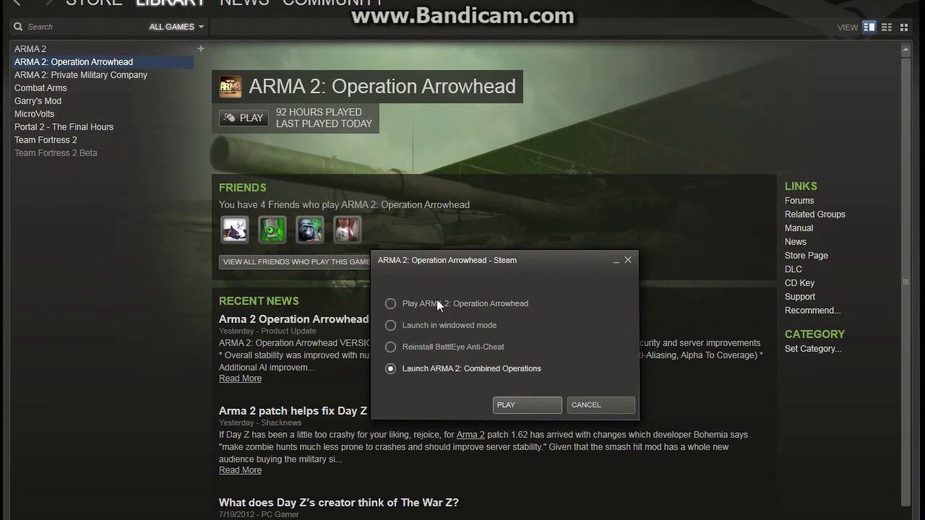
left_click(541, 403)
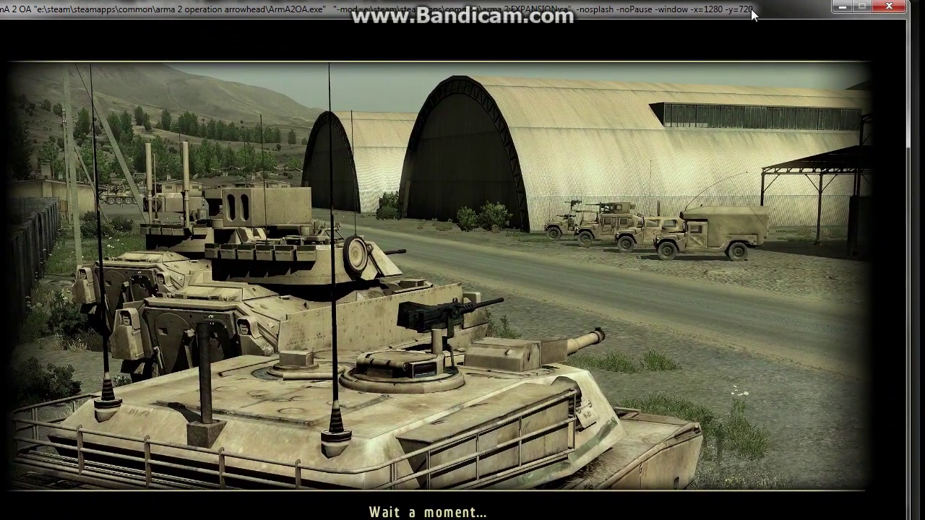
- Exit the game from its main menu and bring the Firefox window over Steam
left_click_drag(751, 10, 780, 6)
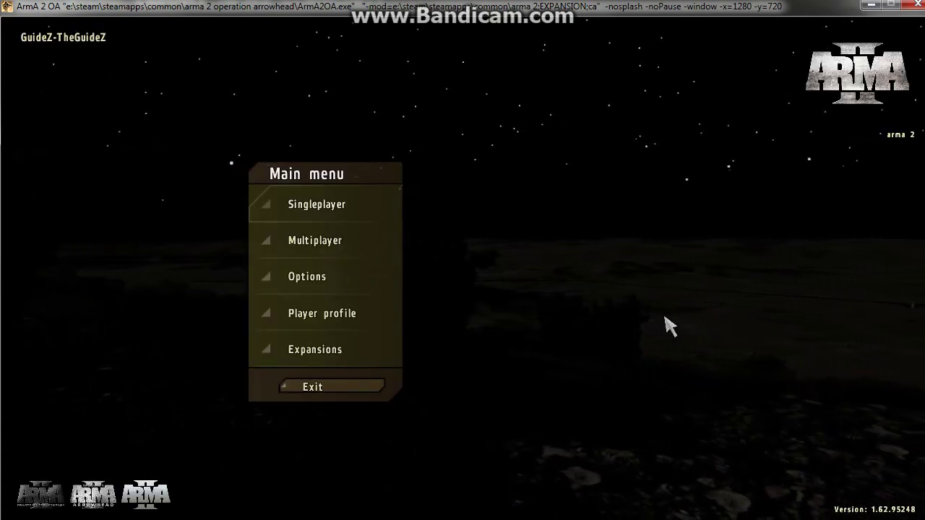
left_click(353, 394)
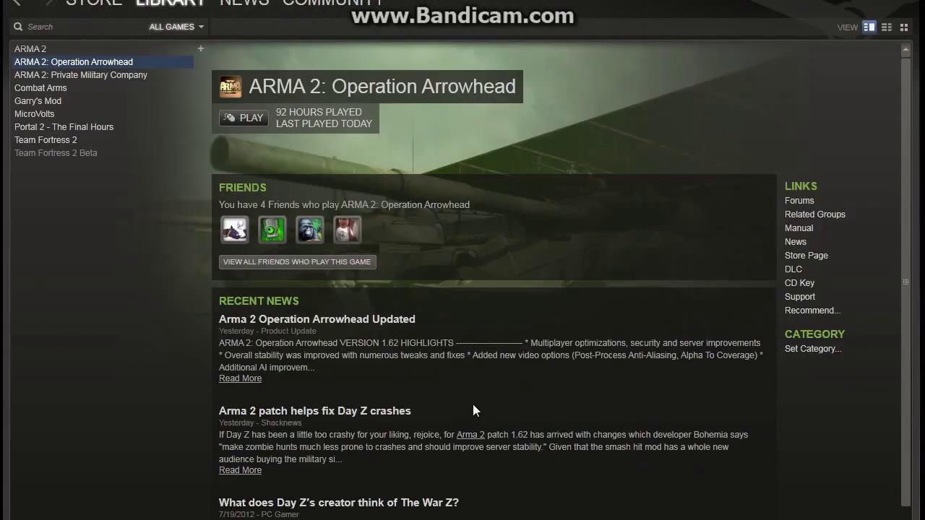
left_click_drag(924, 44, 243, 0)
- Search Google for 'arma 2 beta' and open the 'Beta patch - Arma 2' page
left_click(303, 311)
type("arma 2 beta")
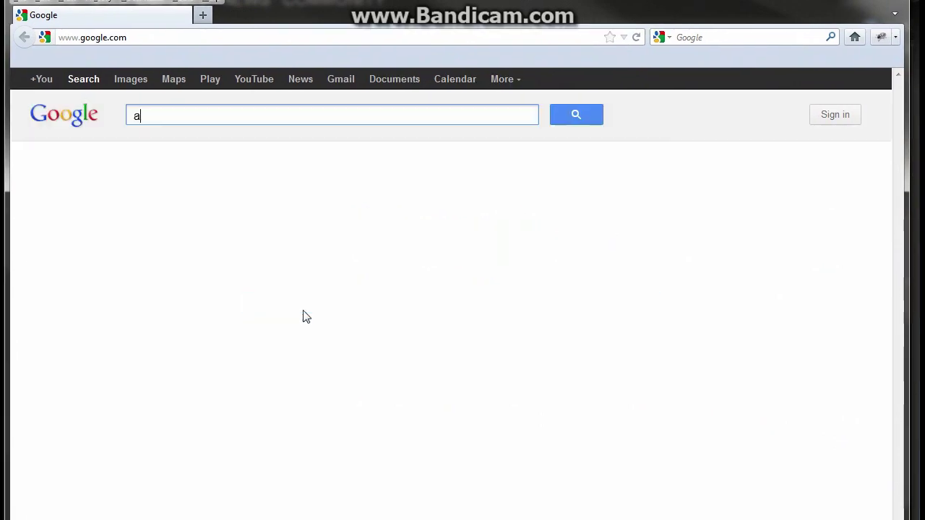
key("Return")
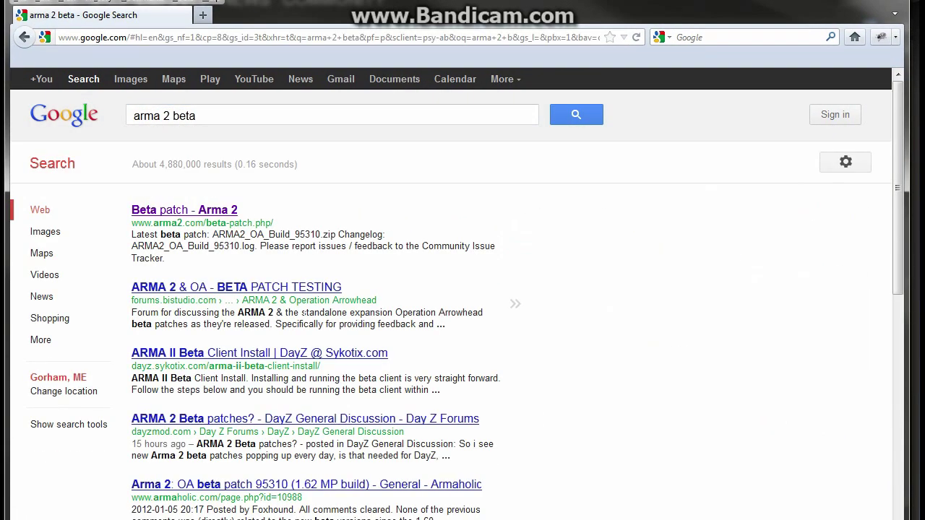
left_click(194, 211)
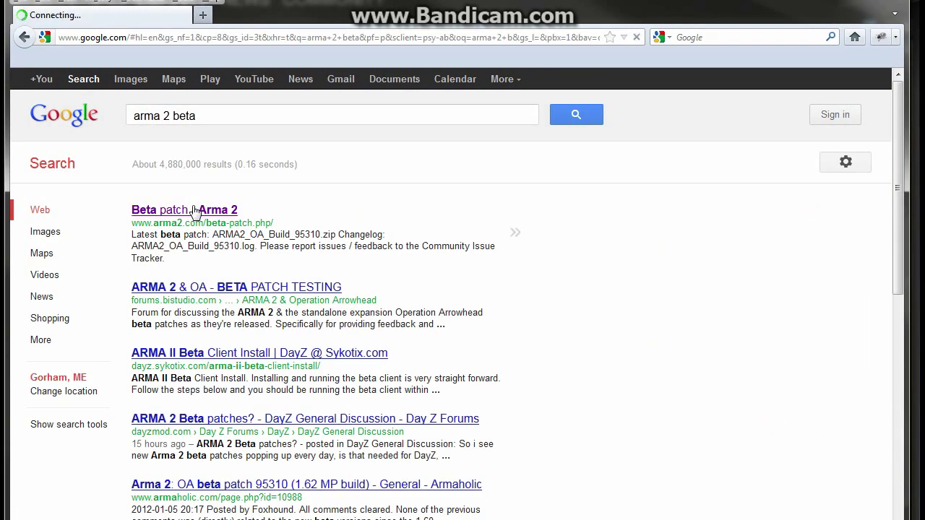
- Download and save ARMA2_OA_Build_95310.zip so it opens in WinRAR
left_click(342, 119)
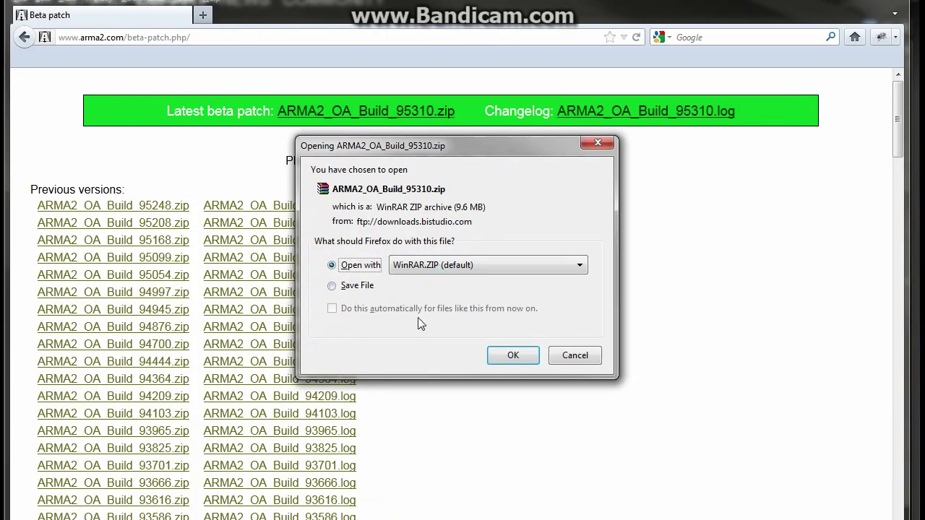
left_click(359, 288)
left_click(513, 355)
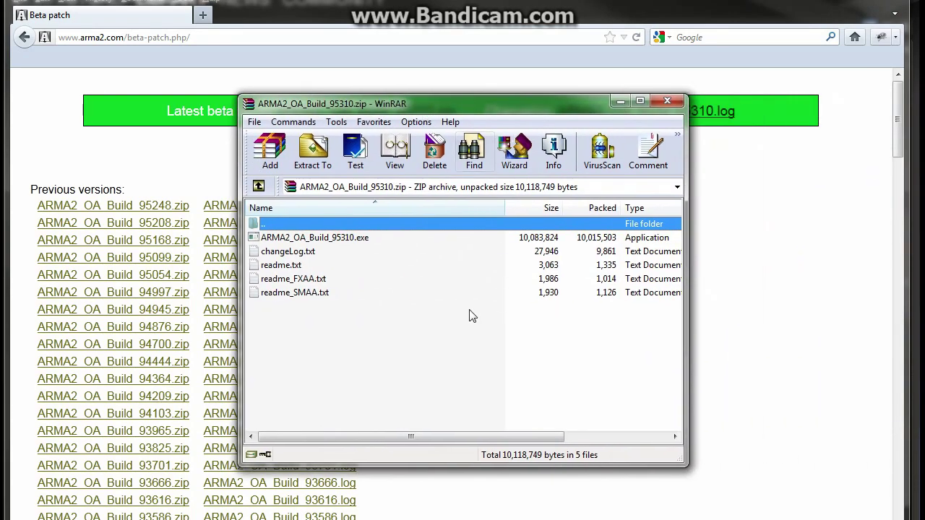
double_click(326, 243)
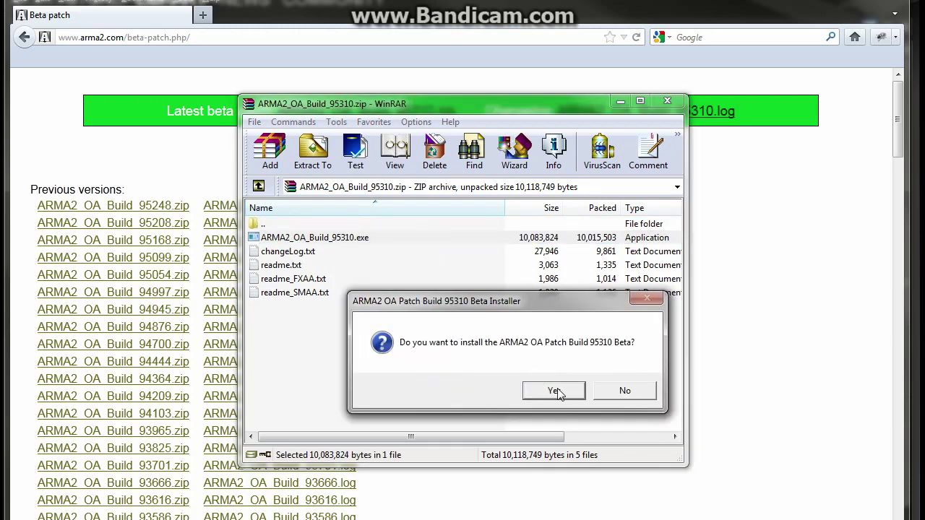
- Accept both installer prompts so build 95310 updates ArmA2 OA to version 1.62
left_click(554, 391)
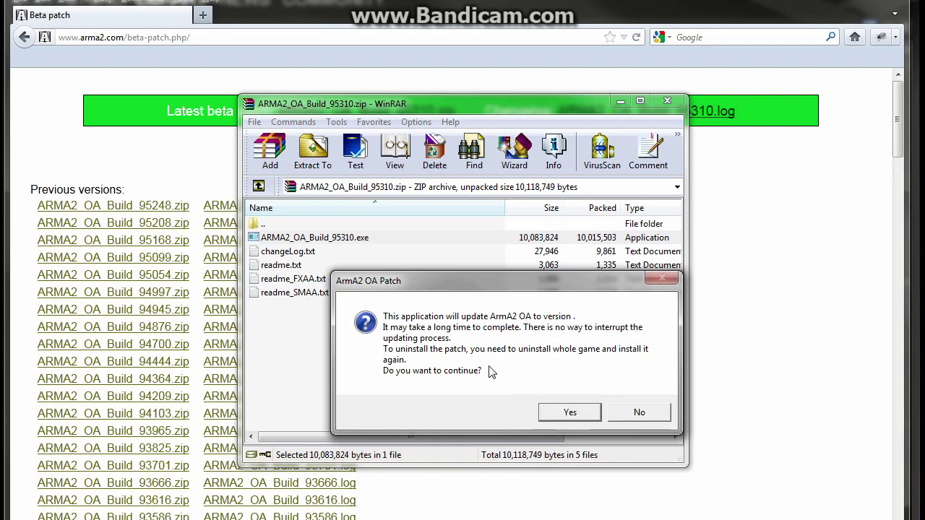
left_click(568, 415)
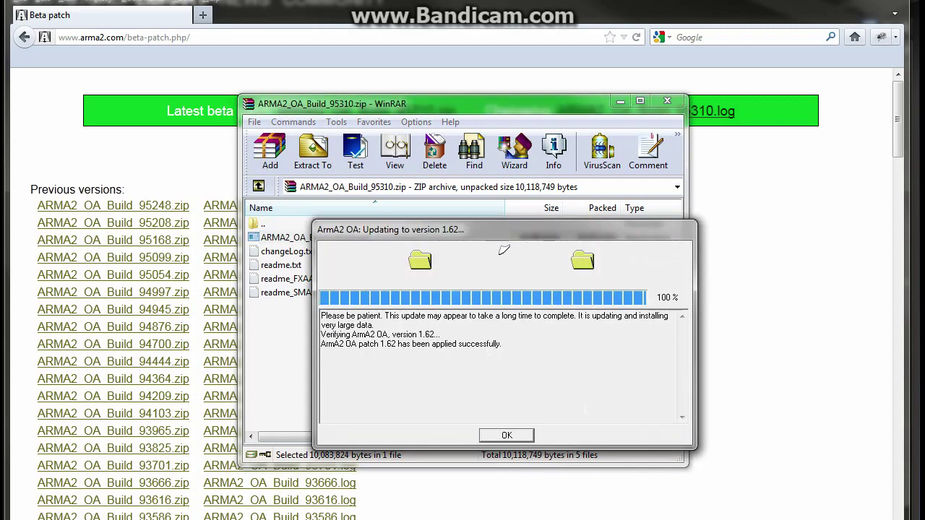
left_click(505, 436)
- Dismiss the finished installer and load dayzmod.com from the address bar
key("Escape")
key("ctrl+l")
type("dayz")
key("Down")
key("Return")
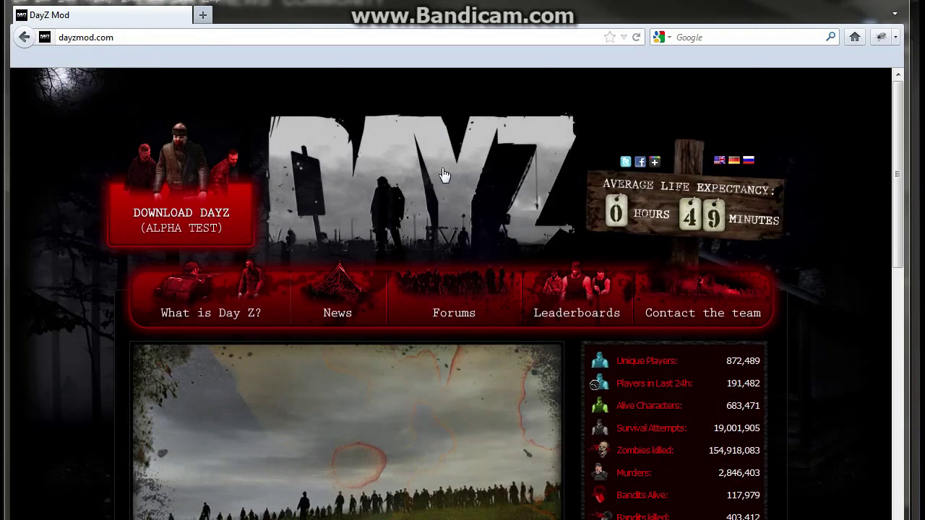
- Open the US mirror's us2.dayz.nu /latest/ file listing and move the DayZ files window left
left_click(185, 227)
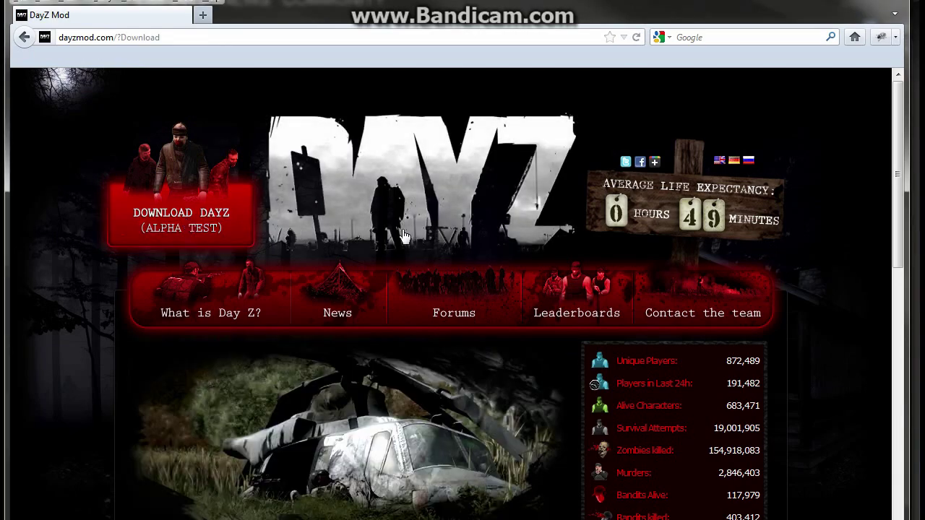
scroll(400, 236, "down", 8)
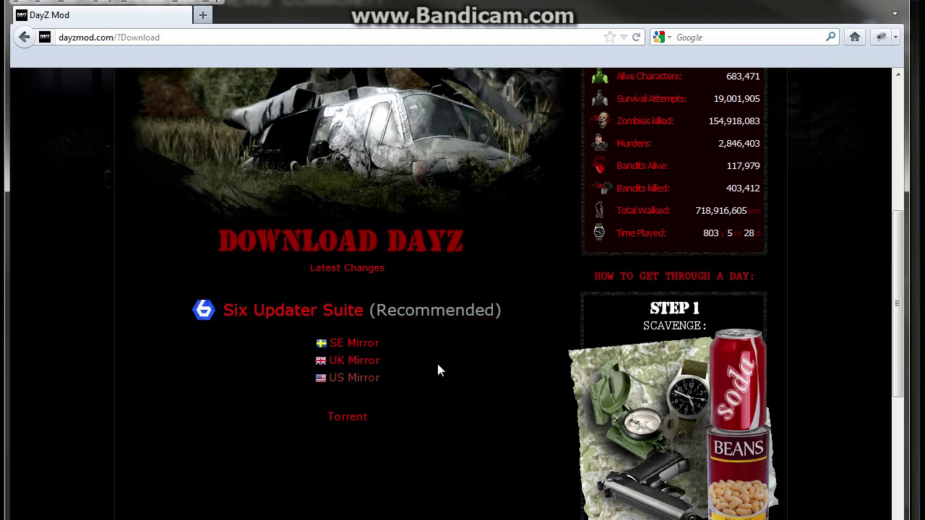
left_click(354, 379)
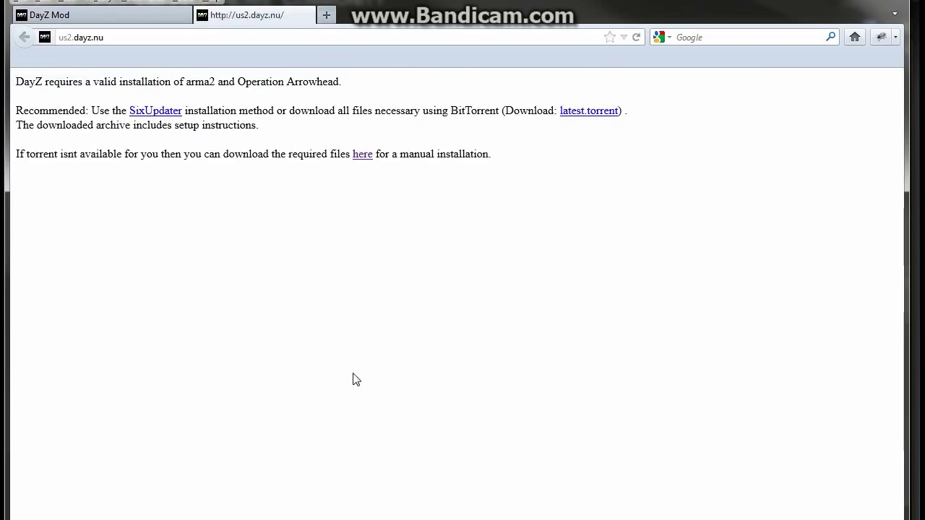
left_click(362, 155)
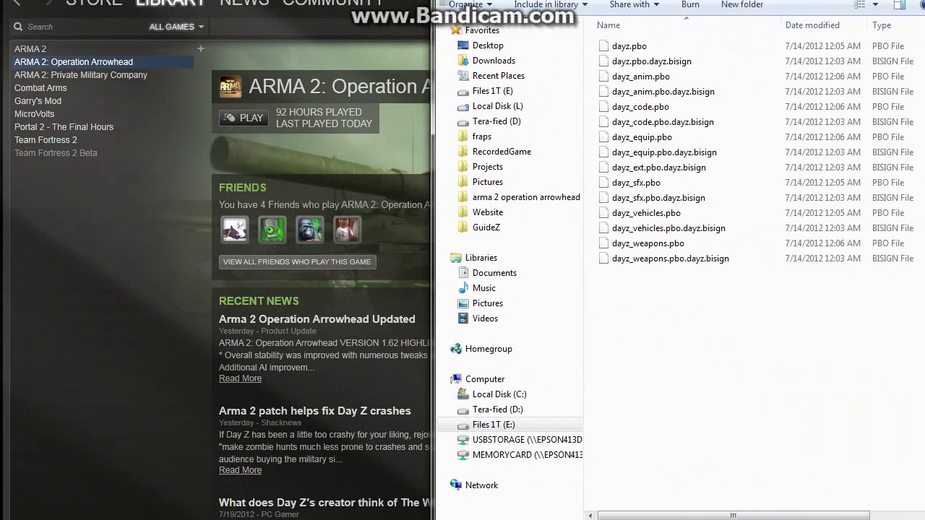
left_click_drag(680, 0, 146, 17)
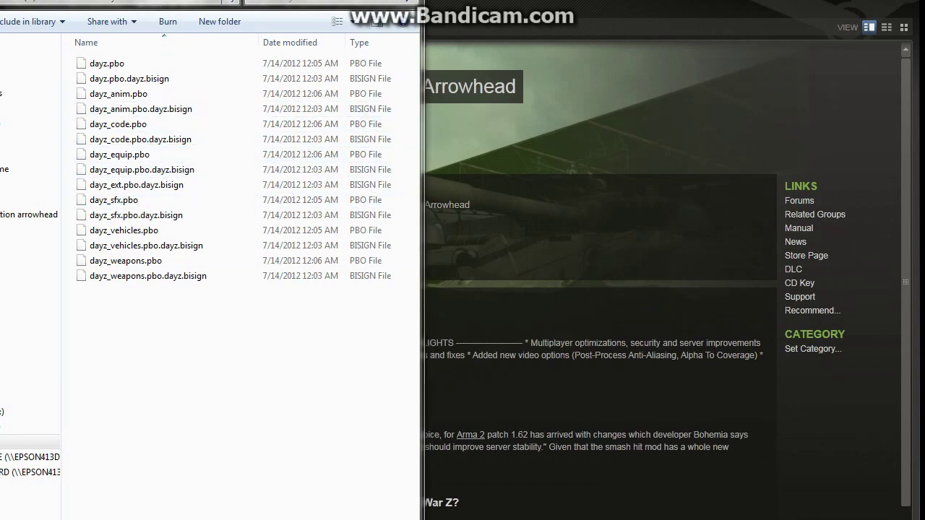
- Place the Steam window beside the DayZ files and browse to steamapps > common > arma 2 operation arrowhead
left_click_drag(924, 17, 658, 18)
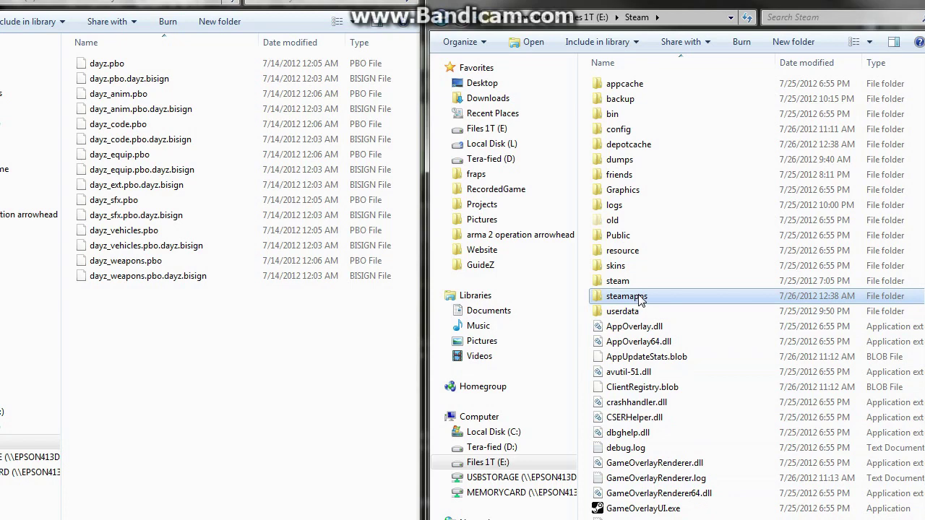
double_click(626, 296)
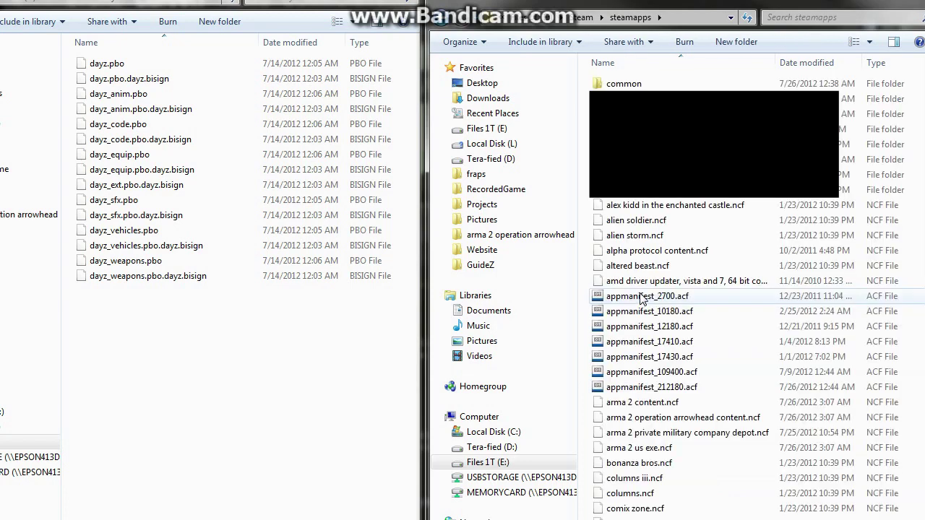
double_click(652, 84)
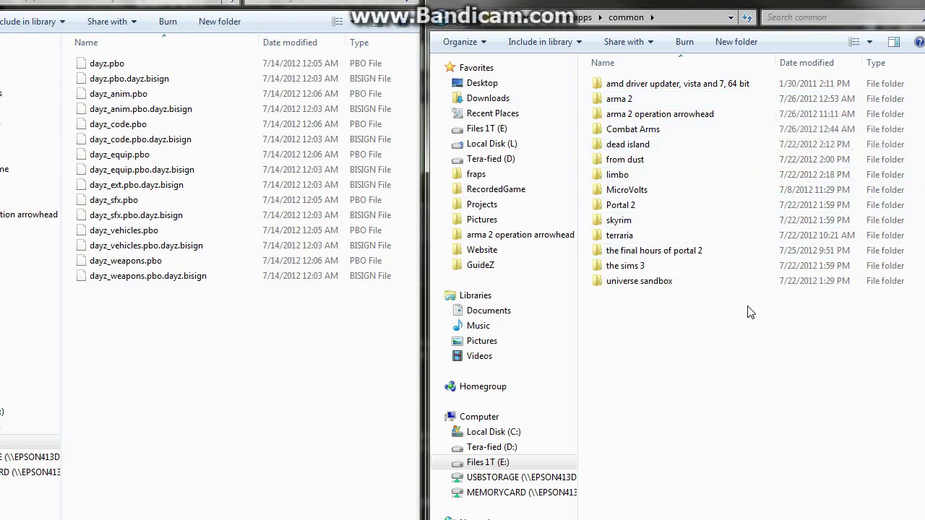
double_click(660, 116)
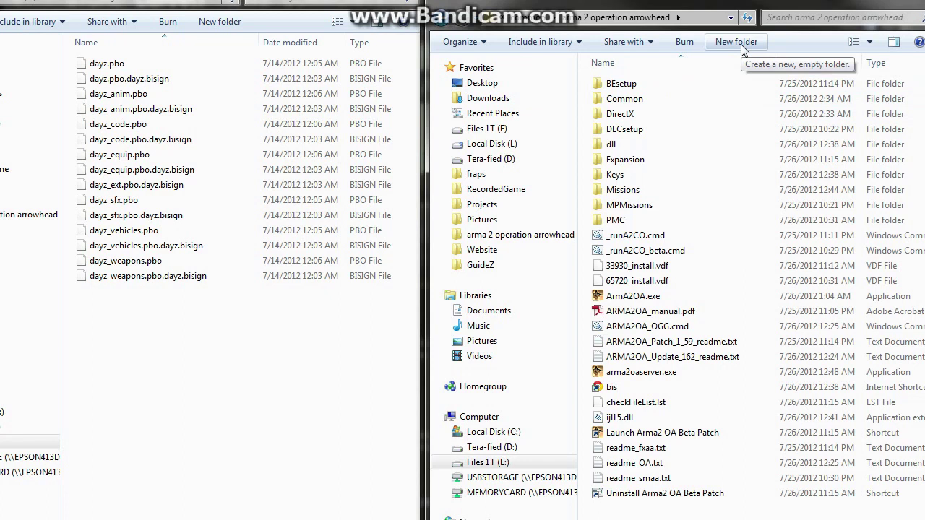
left_click(737, 42)
type("@Day")
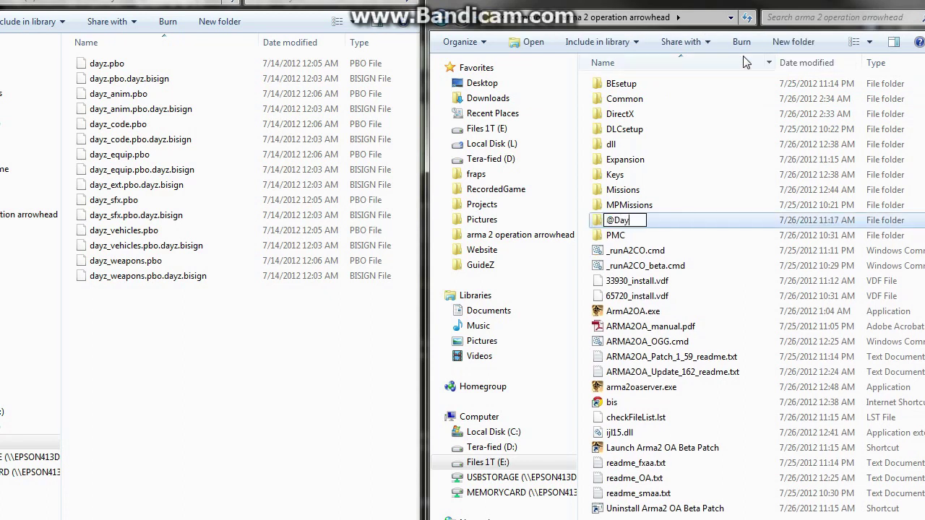
key("Return")
key("Return")
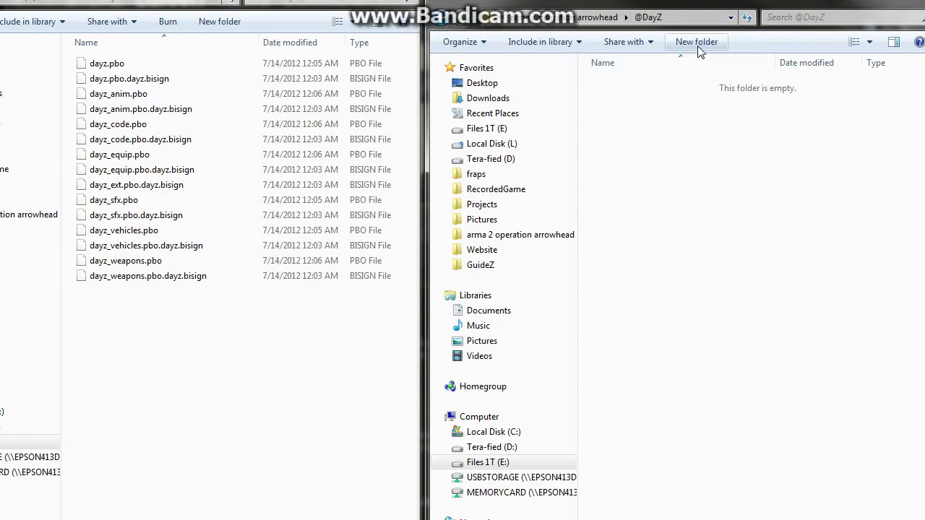
left_click(692, 42)
type("Addons")
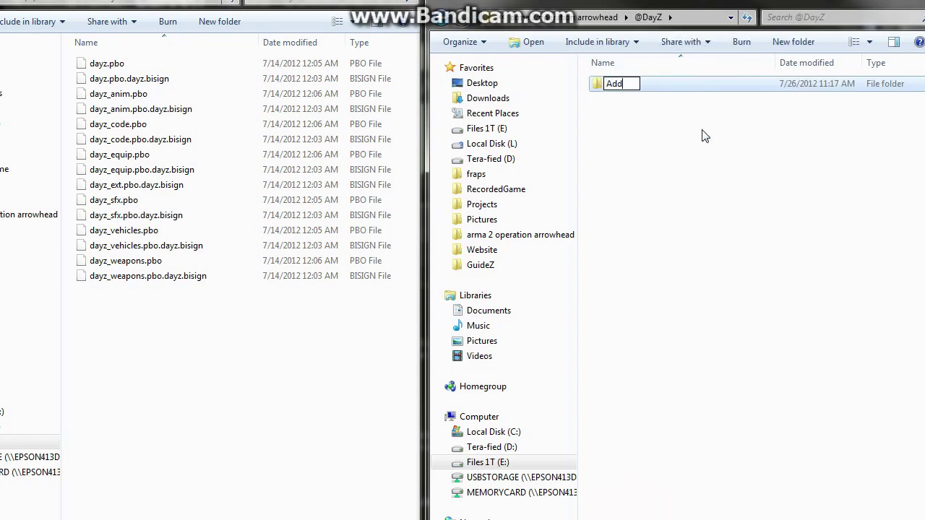
key("Return")
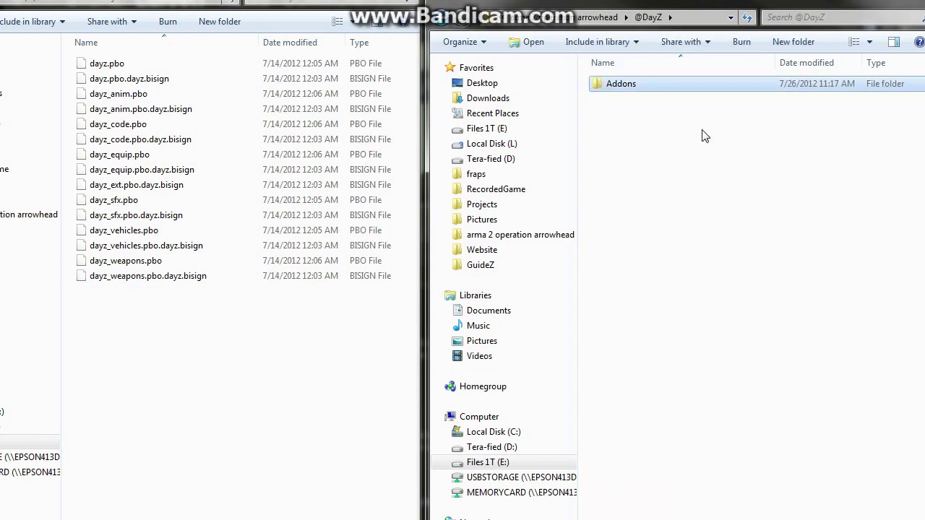
key("Return")
left_click_drag(285, 379, 699, 158)
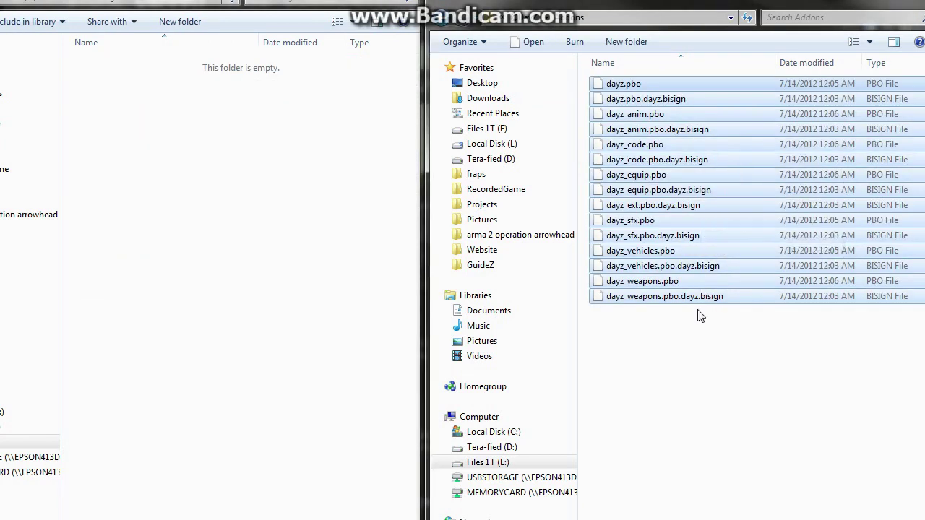
- Finish moving the DayZ files into Addons and return to the arma 2 operation arrowhead folder
right_click(598, 87)
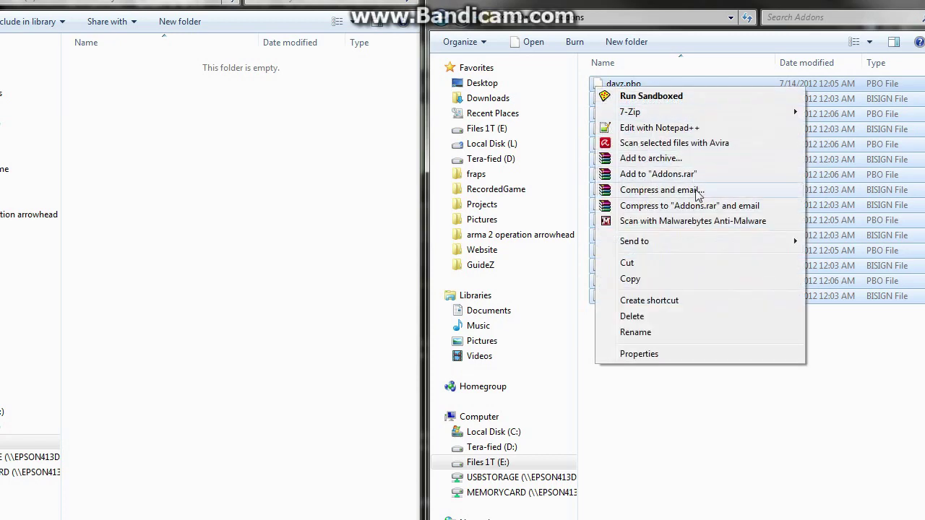
left_click(890, 418)
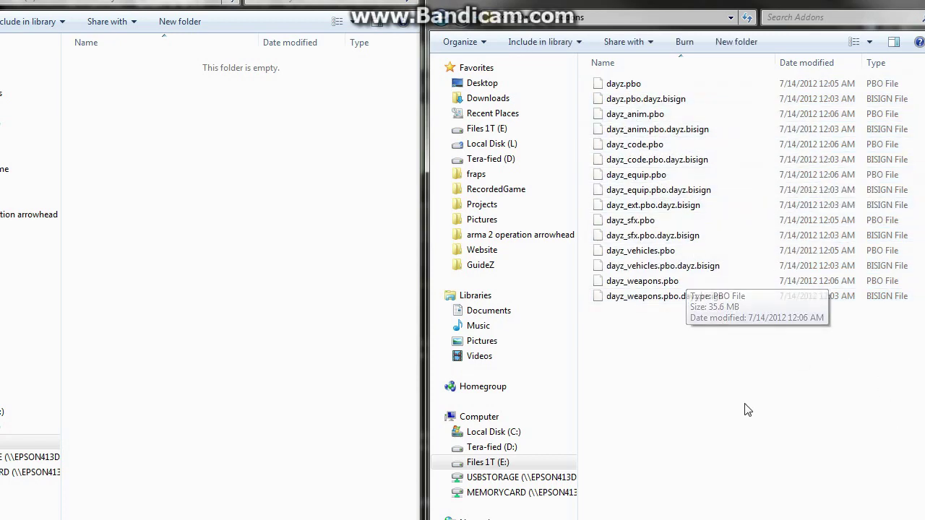
left_click(442, 26)
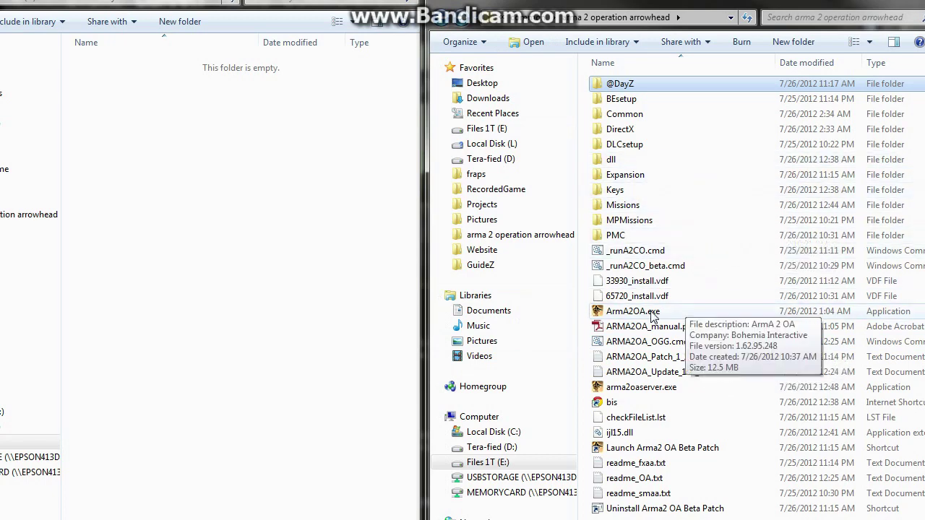
- Rename the original ArmA2OA.exe to 'Backup ArmA2OA.exe'
left_click(650, 315)
right_click(650, 315)
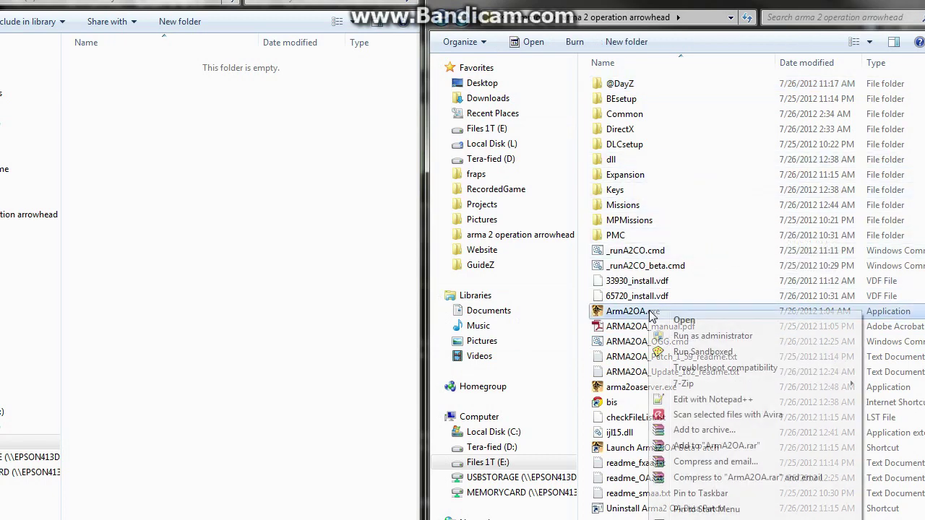
key("m")
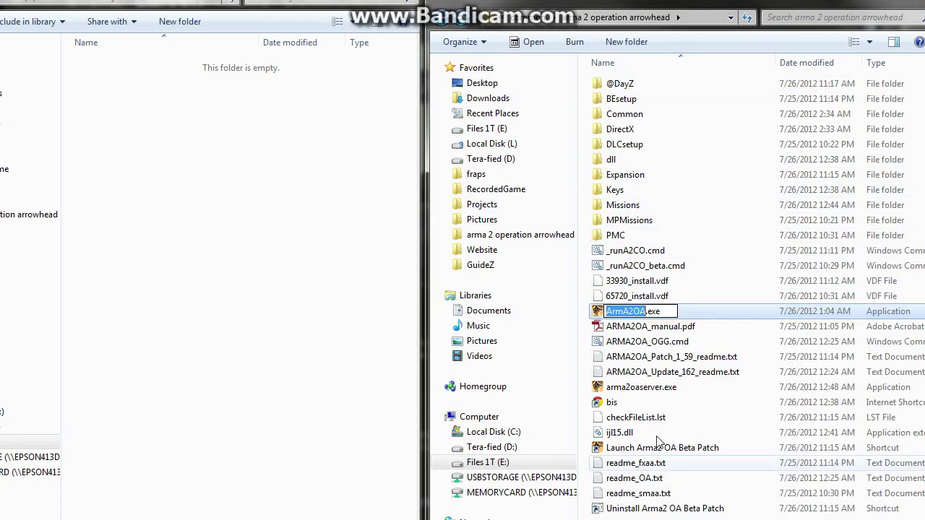
left_click(611, 310)
type("Backup")
key("Return")
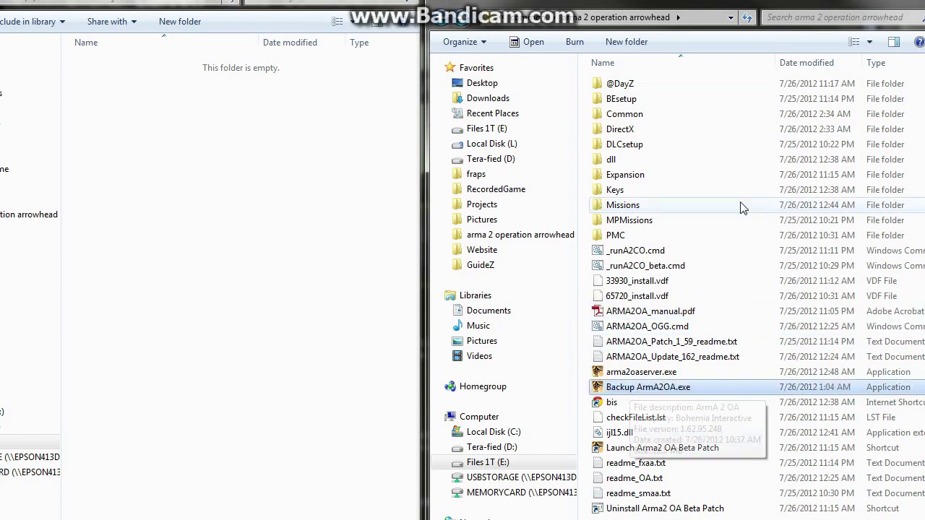
- Copy the beta arma2oa.exe from Expansion > beta and paste it into the arma 2 operation arrowhead folder
double_click(624, 175)
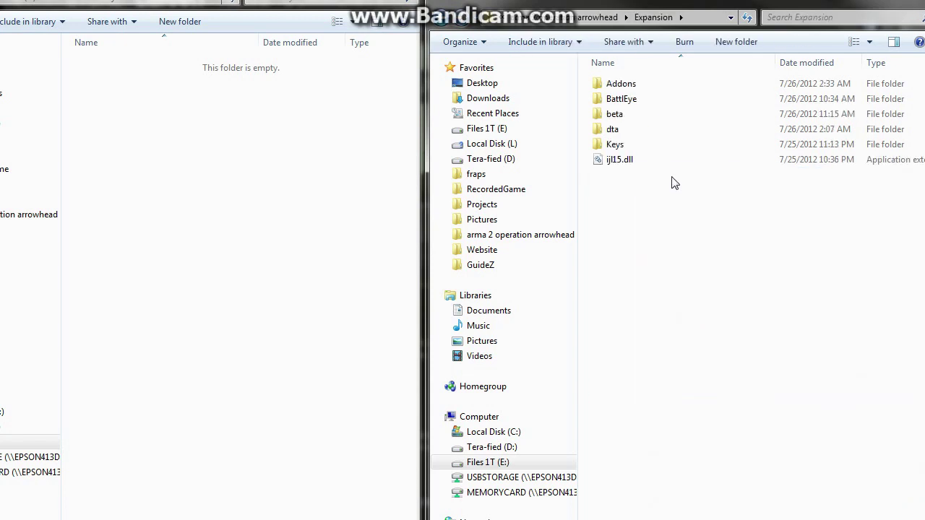
double_click(654, 118)
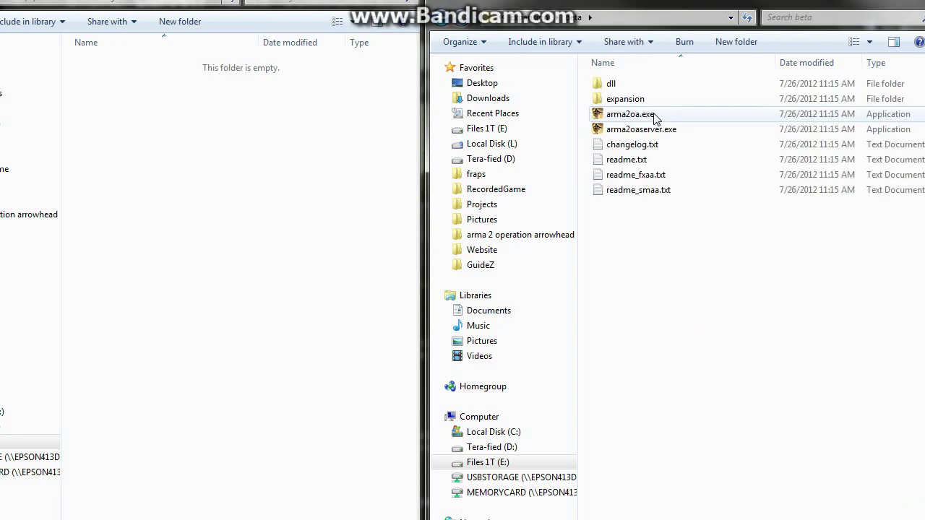
right_click(643, 119)
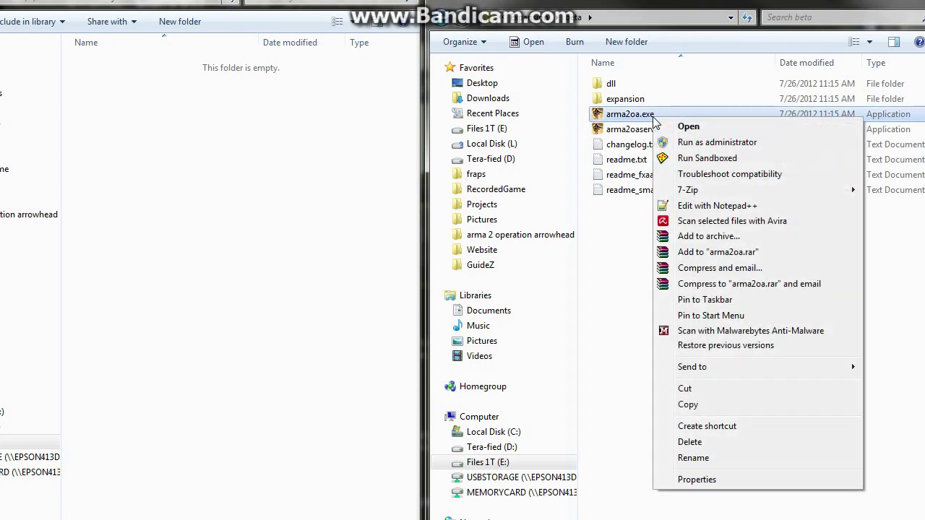
left_click(700, 403)
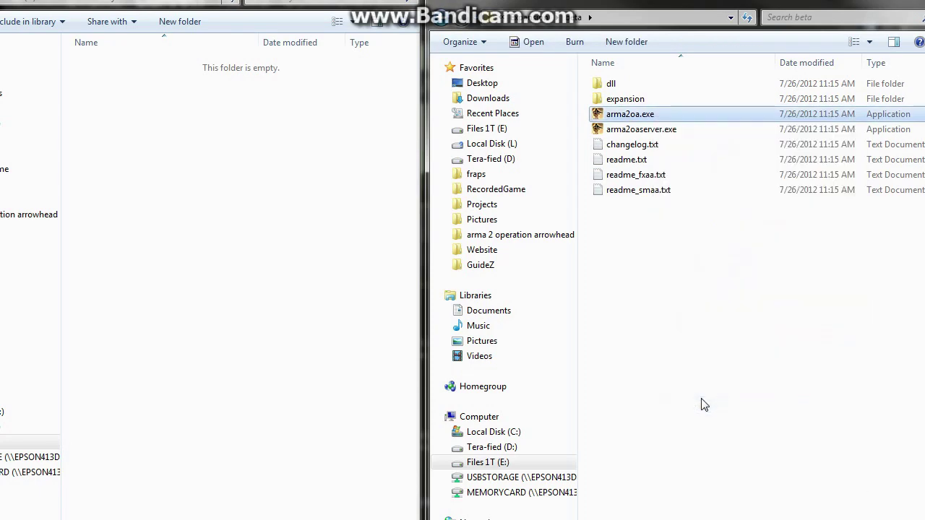
key("BackSpace")
right_click(692, 326)
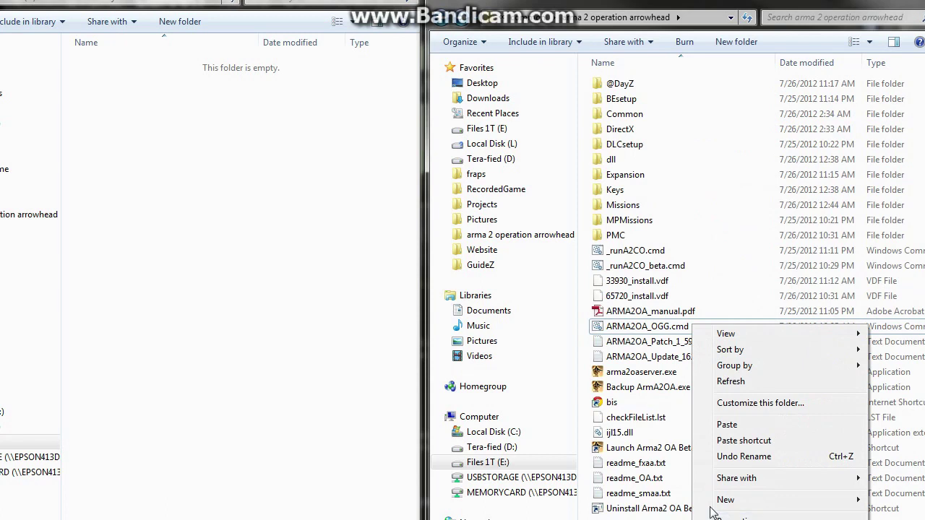